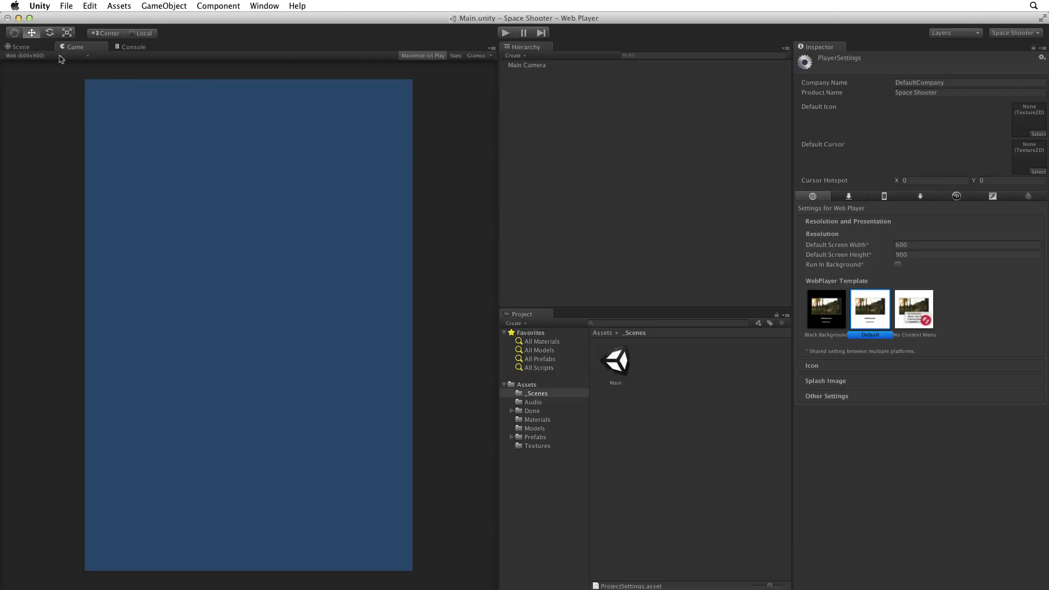
Place the vehicle_playerShip model from the Models folder in the scene and frame it in the Scene view.
left_click(21, 47)
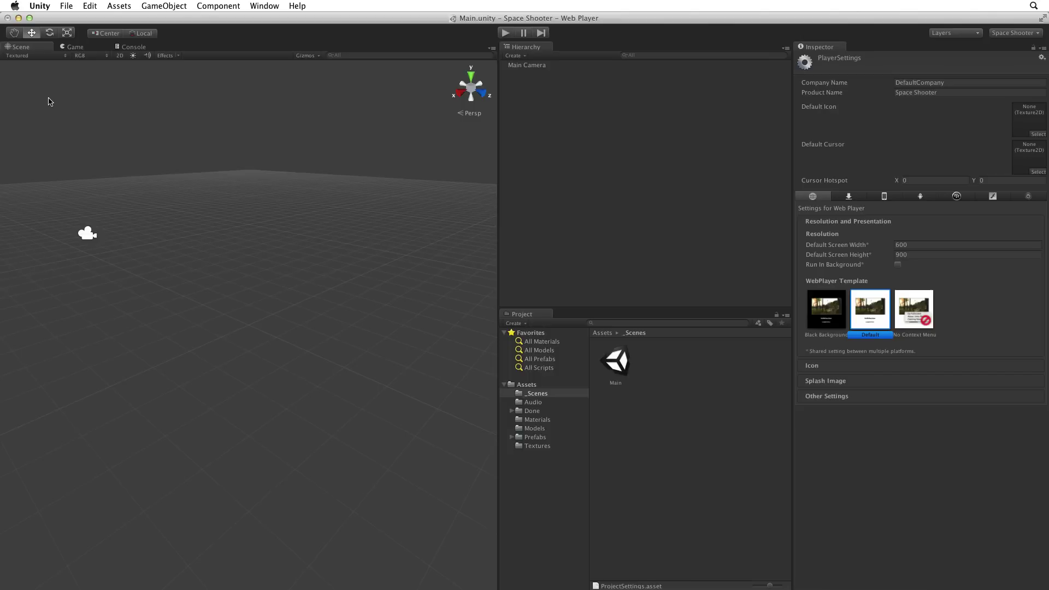
left_click(530, 428)
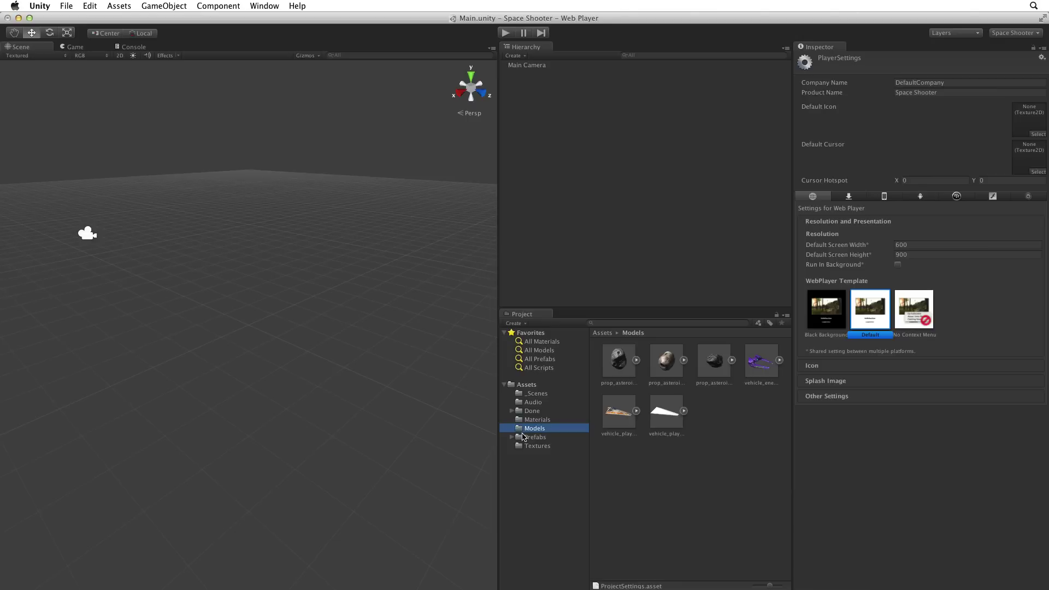
left_click(621, 415)
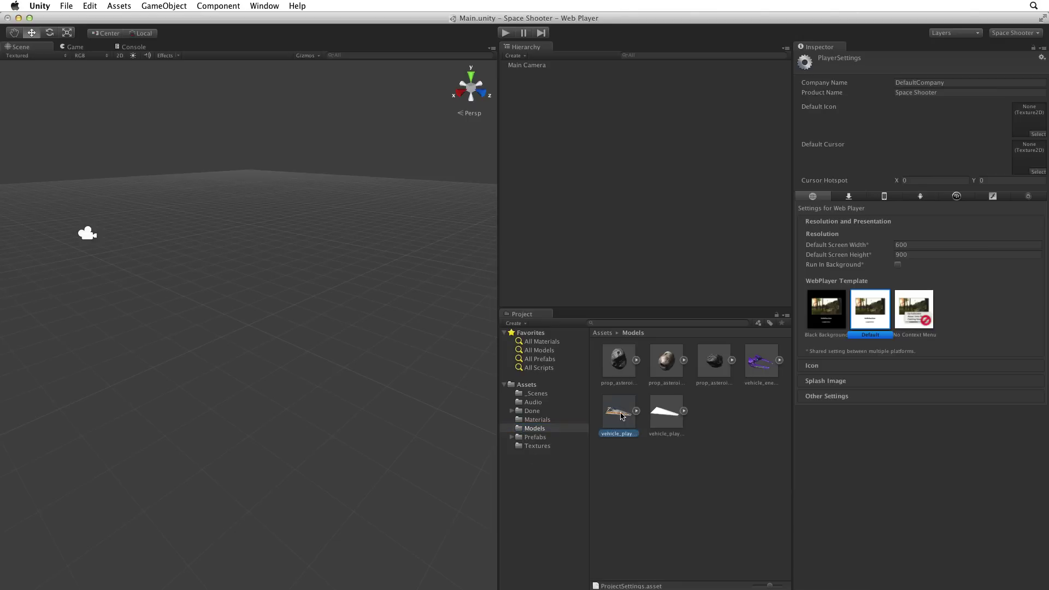
left_click_drag(621, 415, 631, 246)
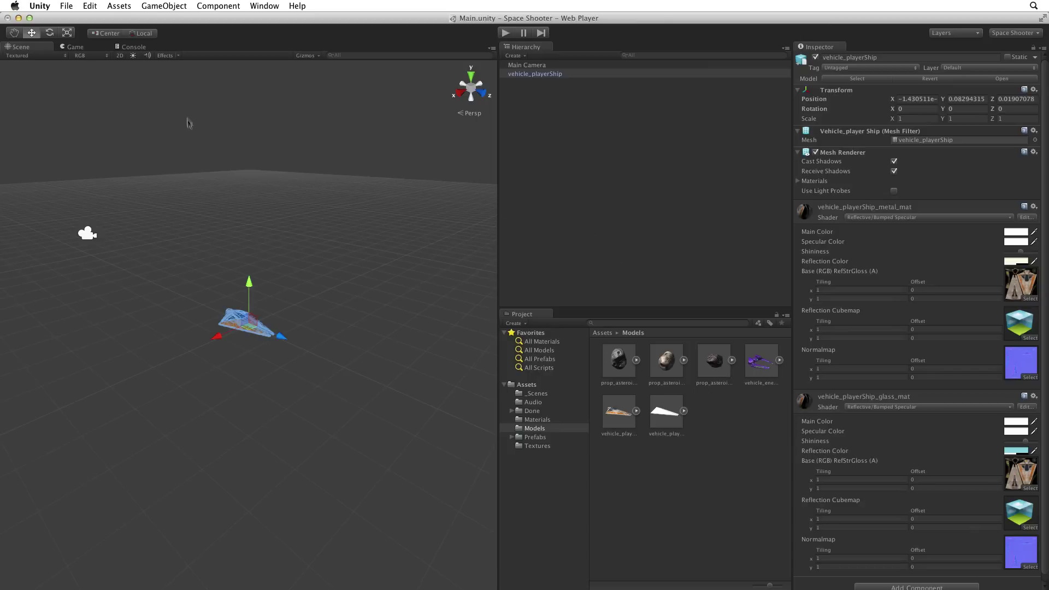
left_click(91, 5)
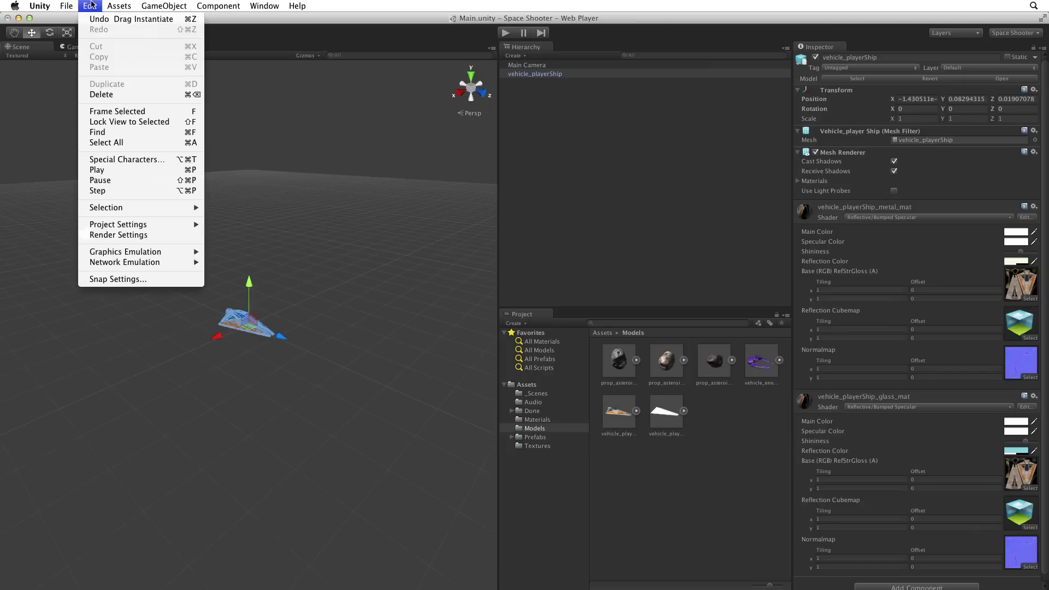
left_click(121, 112)
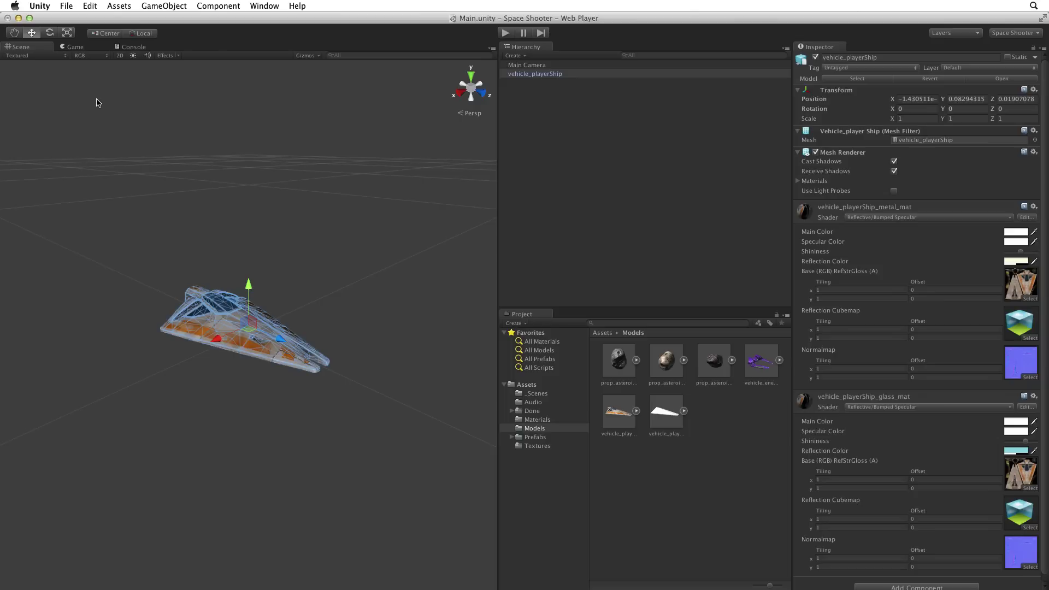
Rename the vehicle_playerShip object in the scene as Player.
left_click(533, 74)
key("Return")
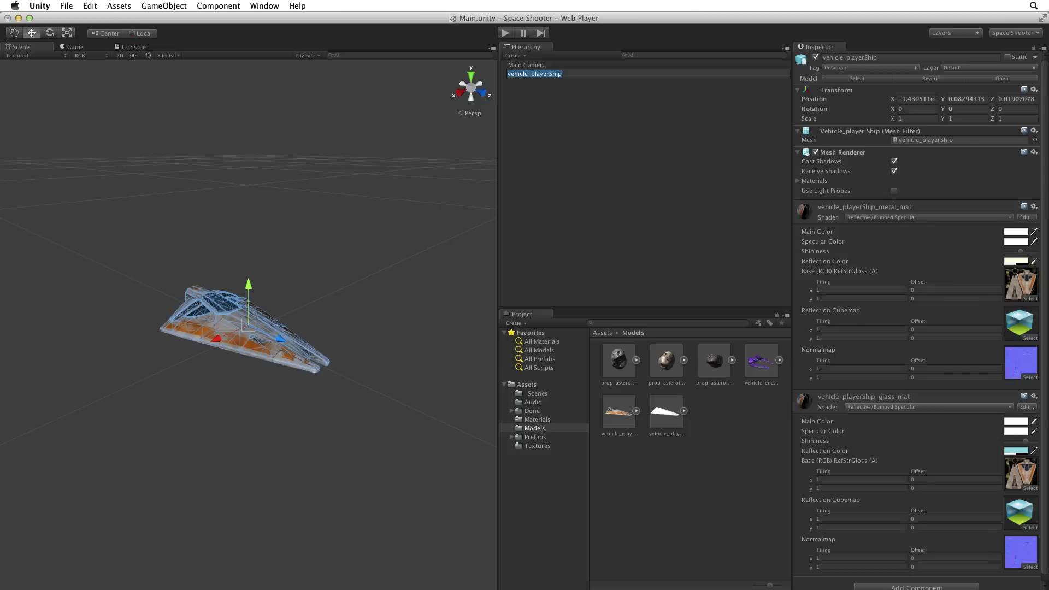
type("Player")
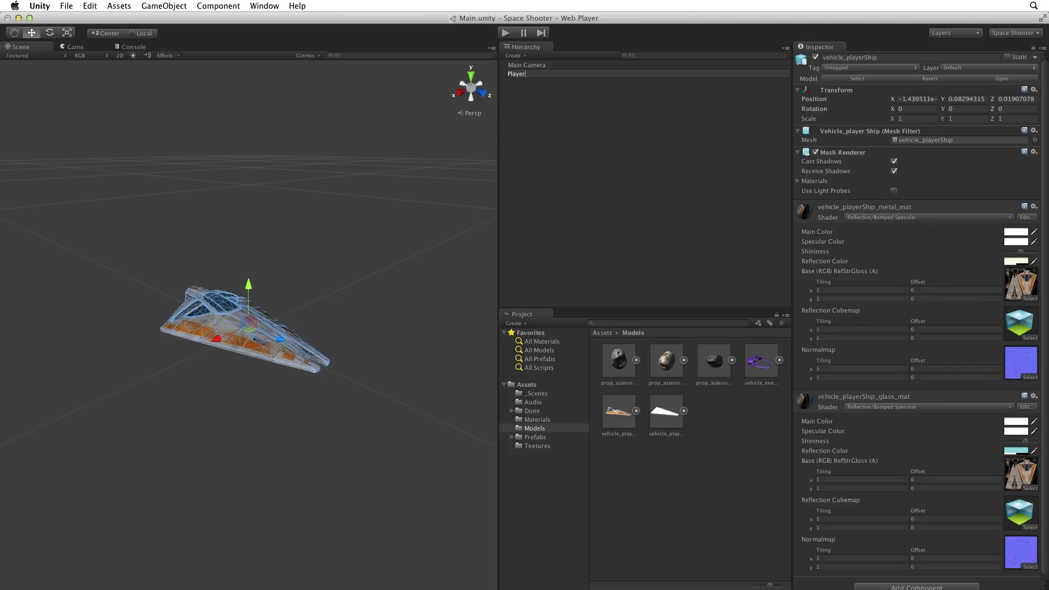
key("Return")
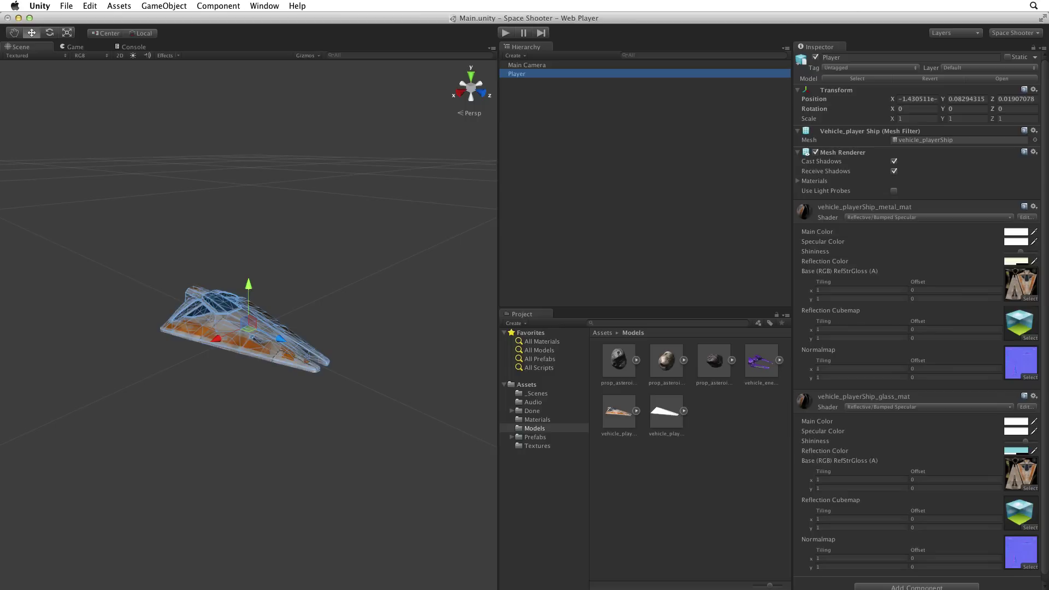
Reset the Player object's Transform so its position is 0, 0, 0.
left_click(1033, 89)
left_click(1033, 90)
left_click(1025, 101)
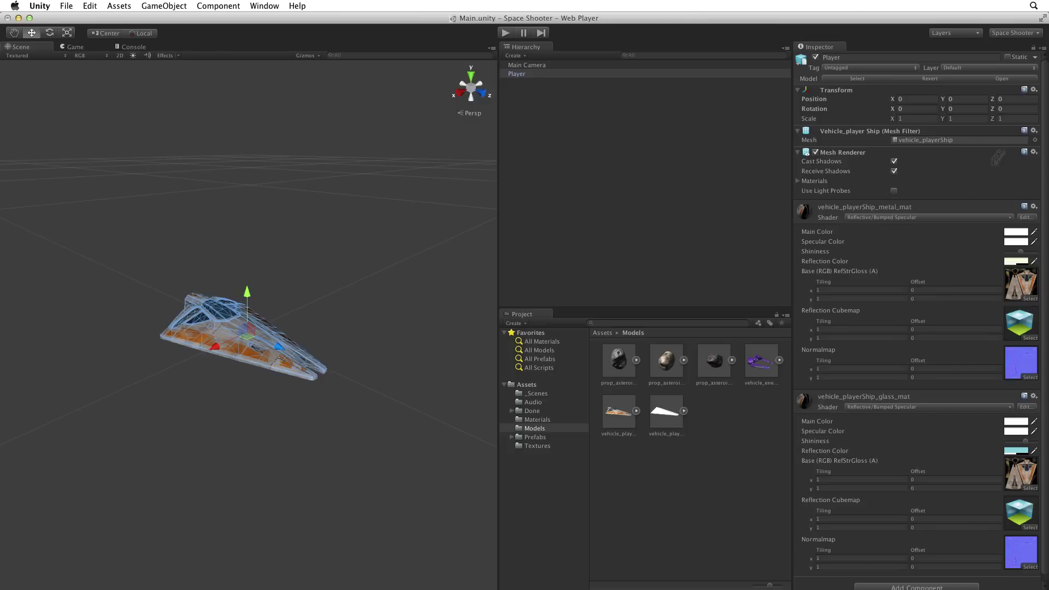
Collapse the Player's two material sections, then add a Rigidbody component with Use Gravity turned off.
left_click(932, 399)
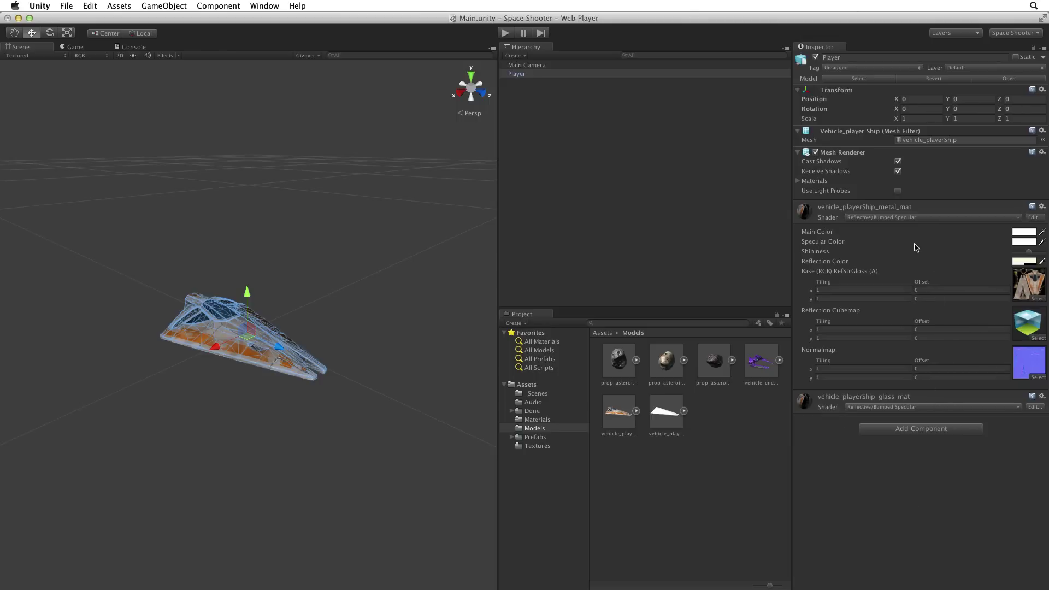
left_click(923, 206)
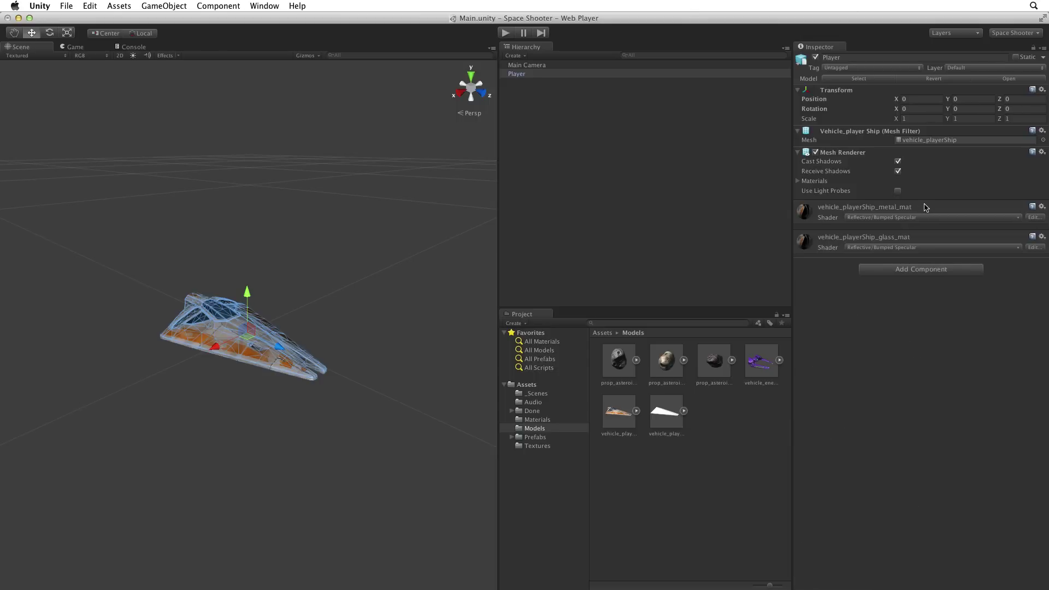
left_click(939, 273)
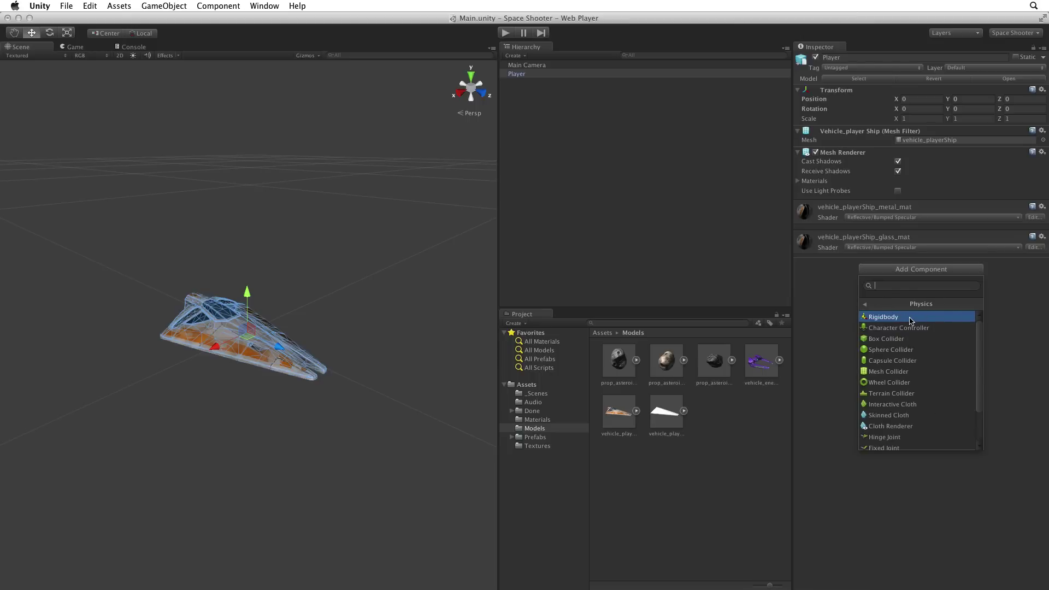
left_click(896, 317)
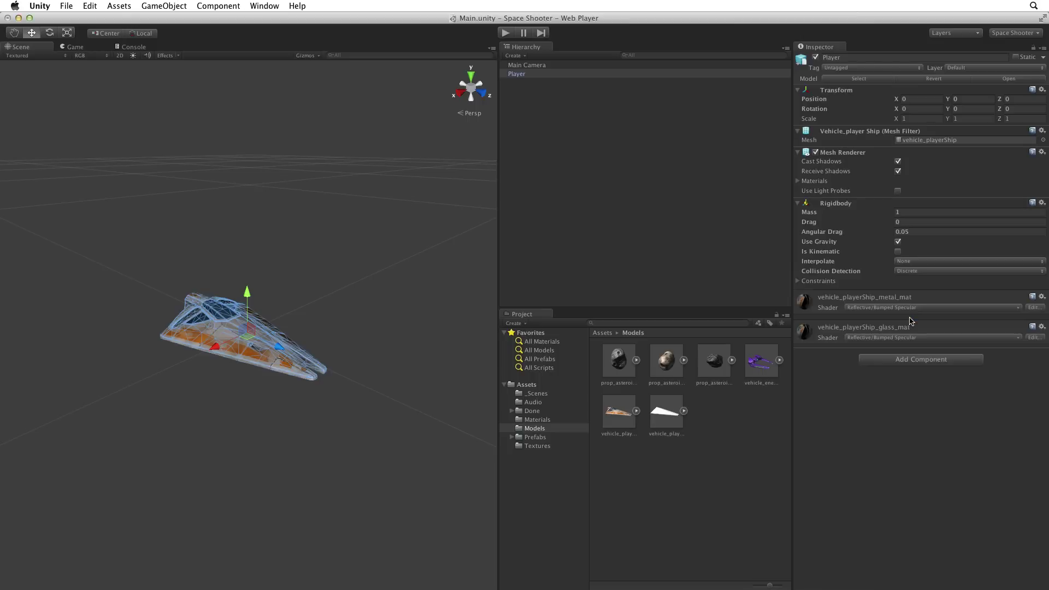
left_click(902, 243)
Add a Capsule Collider physics component to the Player.
left_click(932, 361)
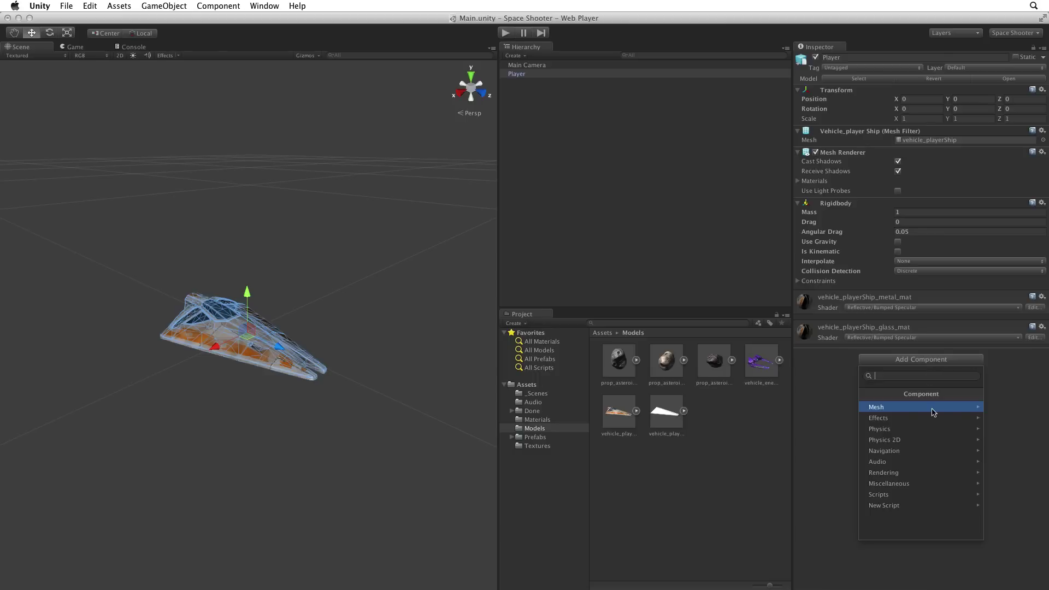
left_click(923, 433)
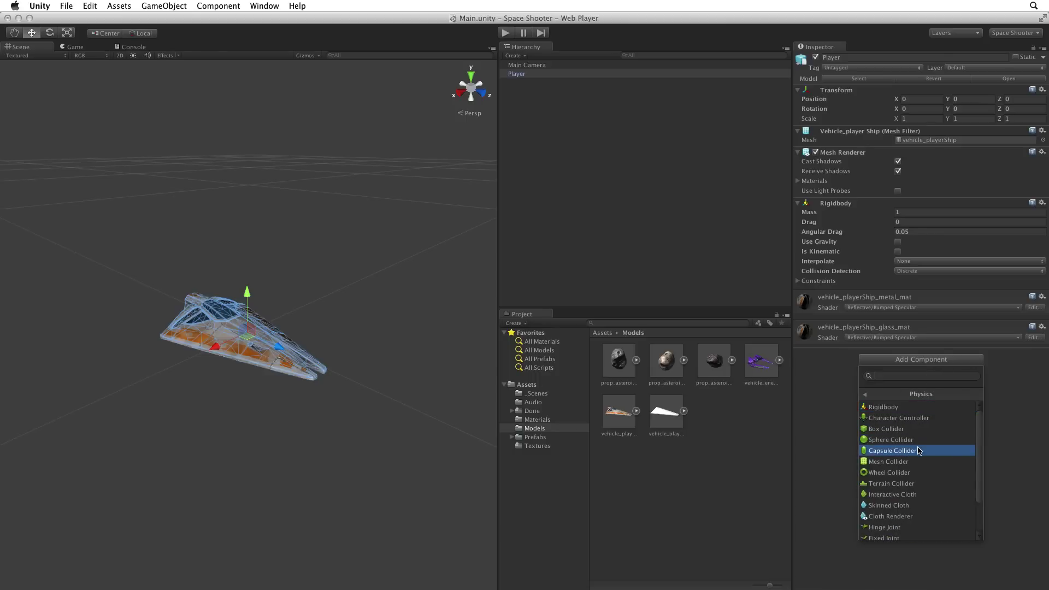
left_click(919, 451)
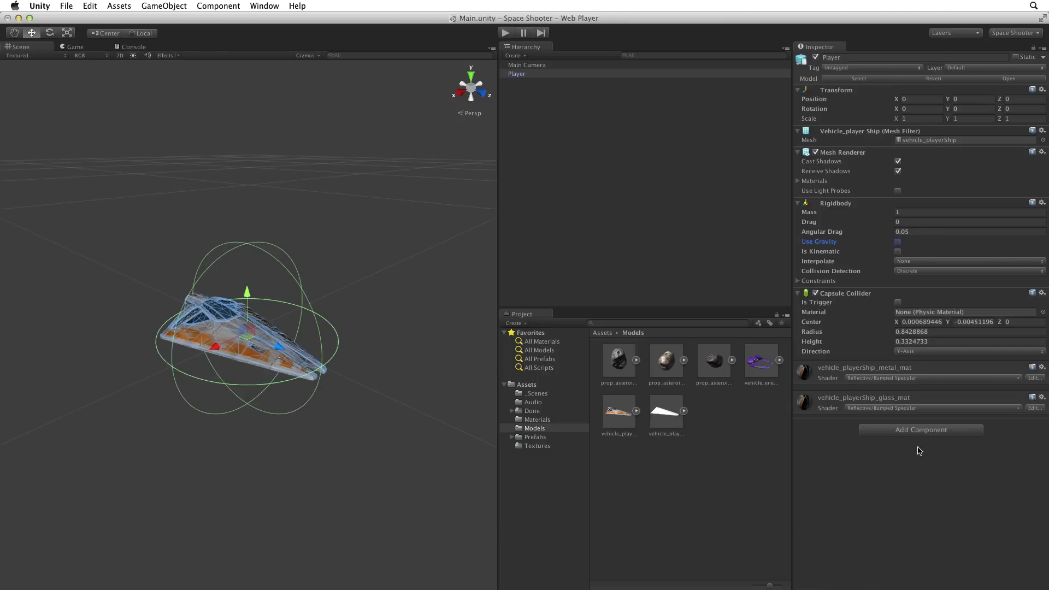
Orient the Capsule Collider along the Z-Axis and fit it to the ship with radius 0.51 and height 1.62.
left_click(915, 353)
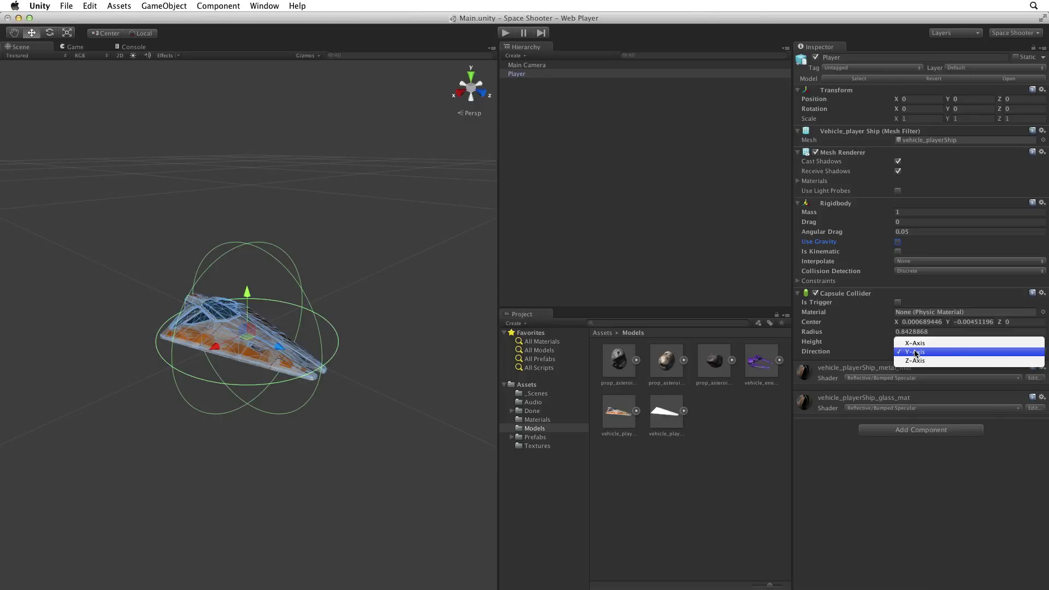
left_click(915, 361)
left_click(812, 334)
left_click_drag(812, 334, 845, 340)
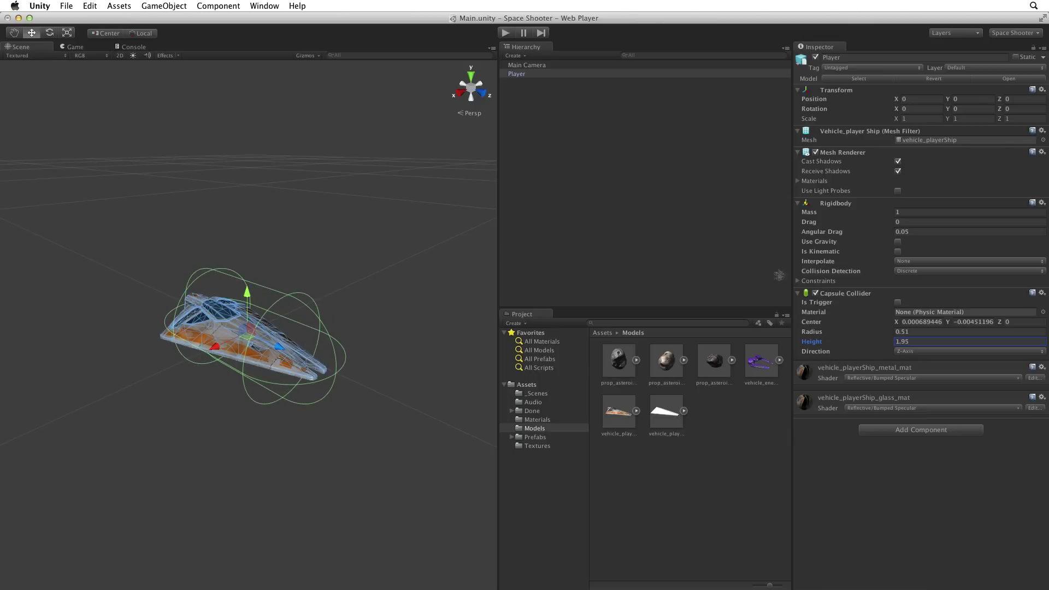
left_click(470, 78)
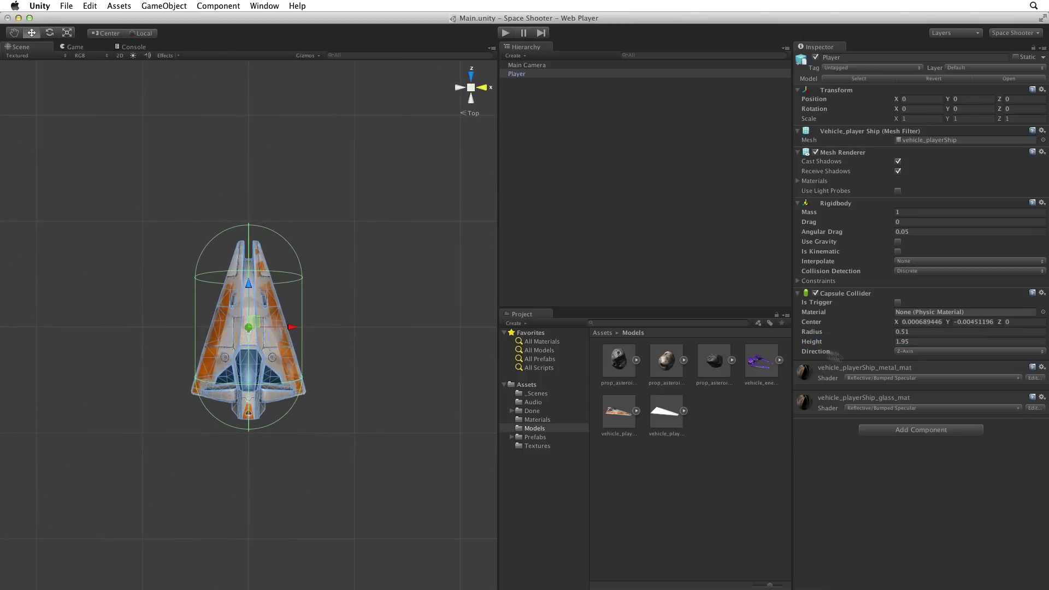
left_click_drag(819, 343, 810, 344)
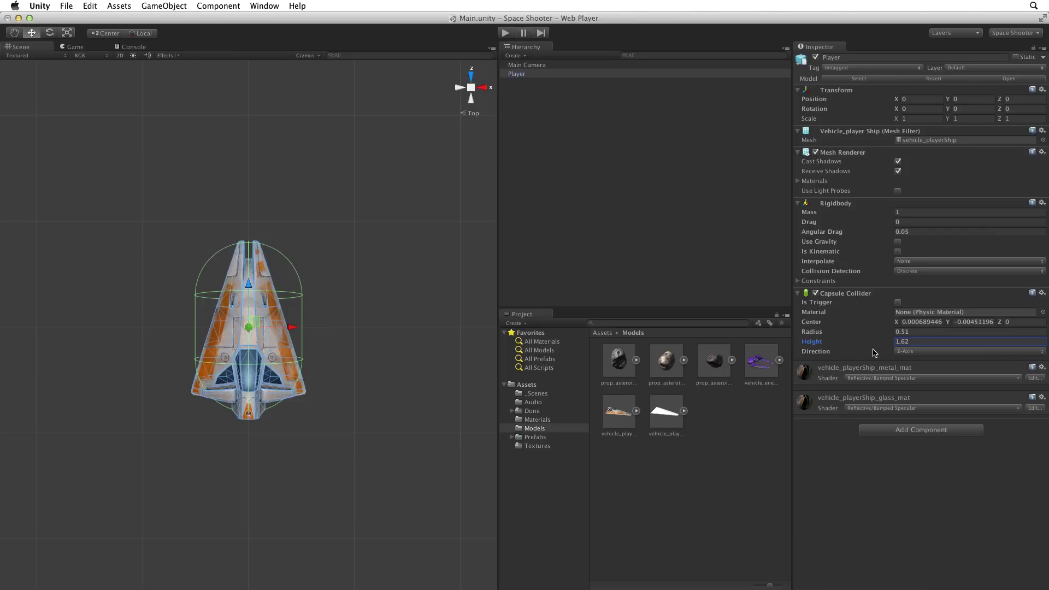
Add a Mesh Collider to the Player, replacing the existing Capsule Collider.
left_click(905, 431)
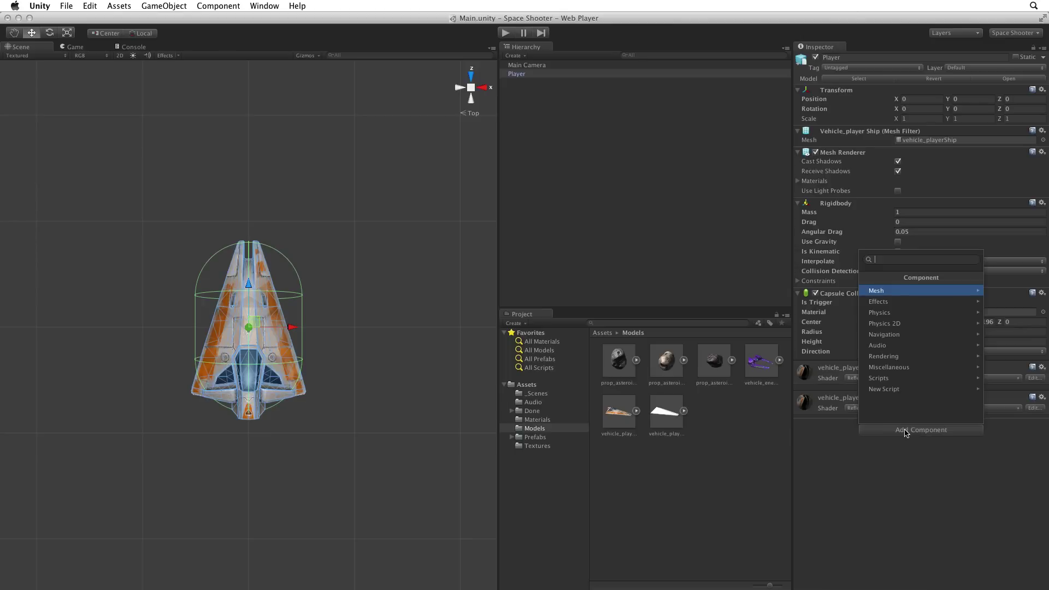
left_click(886, 313)
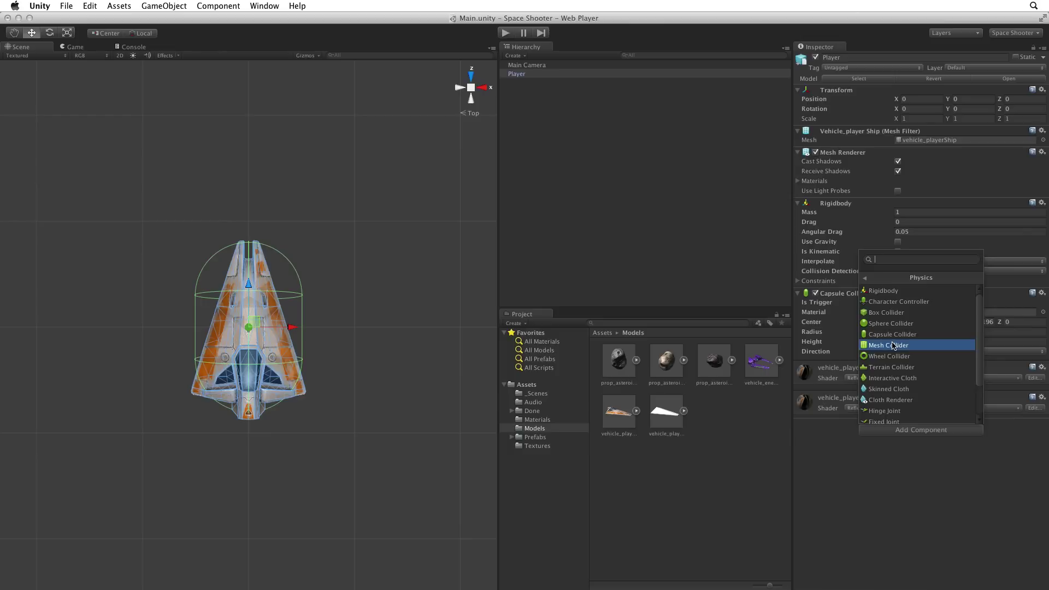
left_click(888, 345)
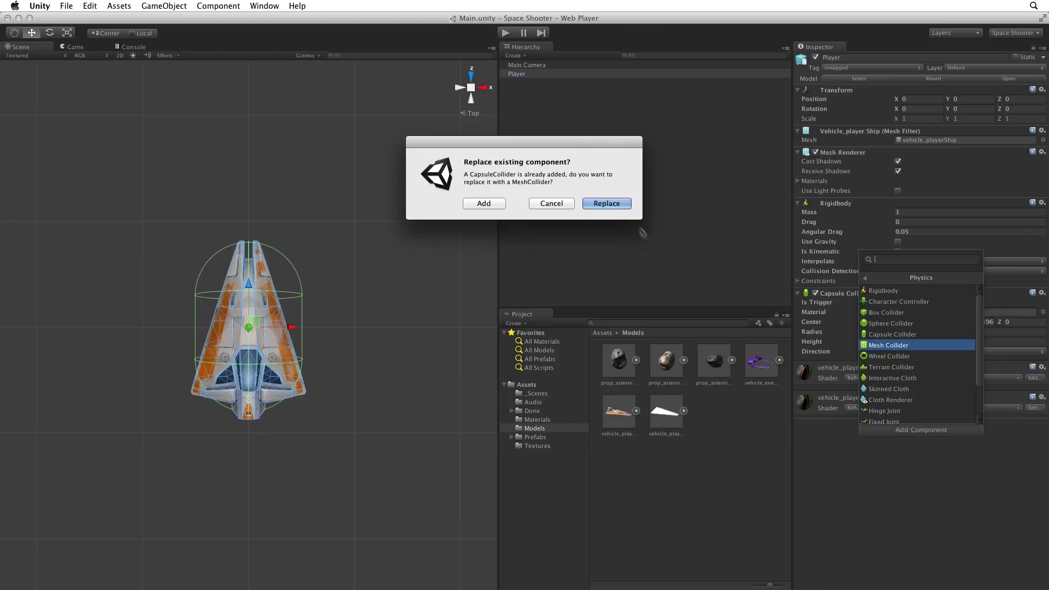
left_click(610, 204)
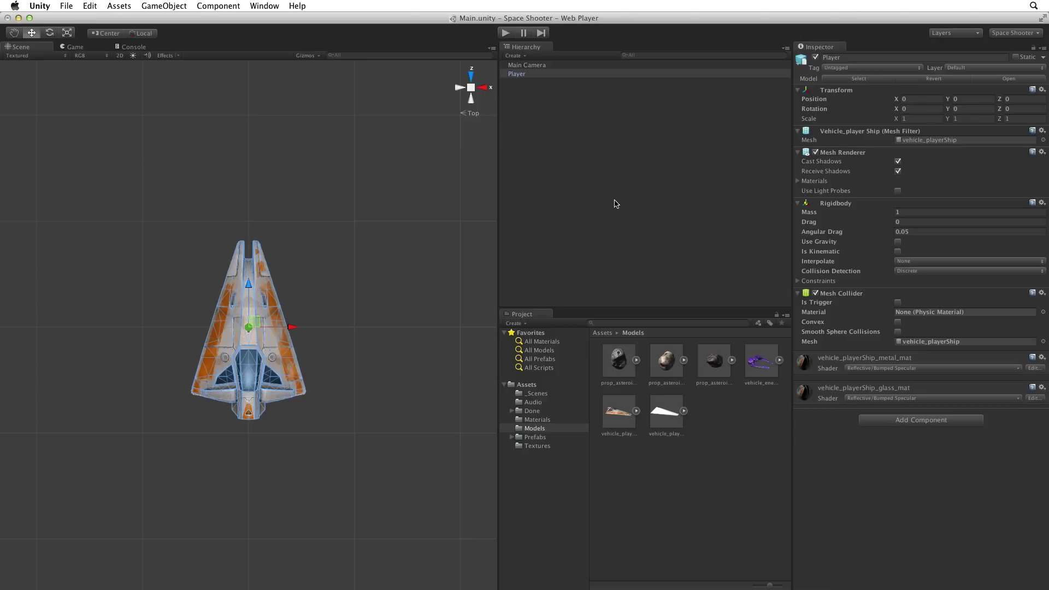
Disable the Player's Mesh Renderer and examine the Mesh Collider's wireframe around the ship.
left_click_drag(340, 390, 172, 193, "alt")
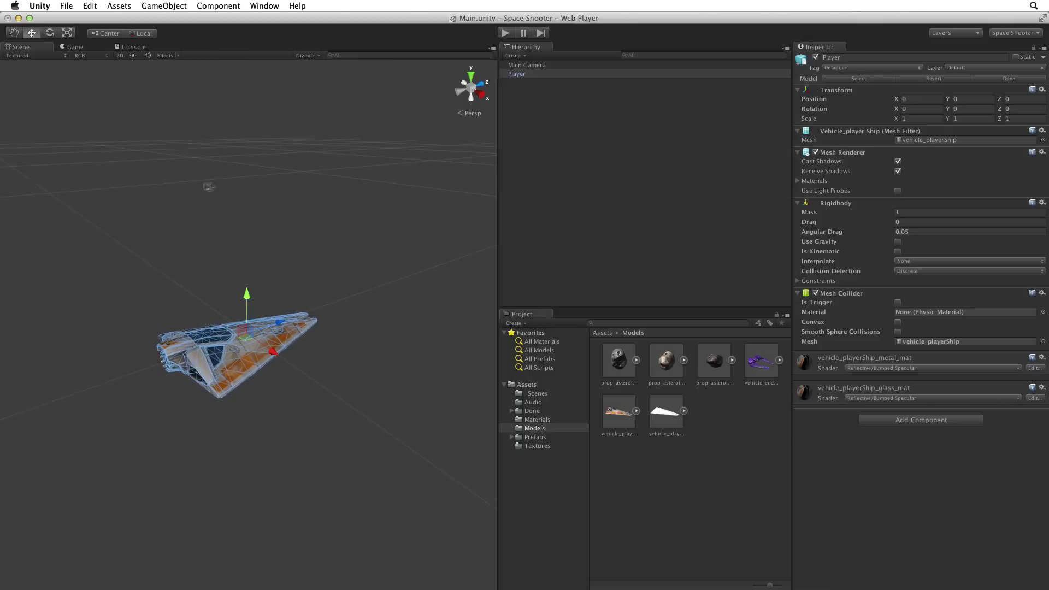
left_click(815, 153)
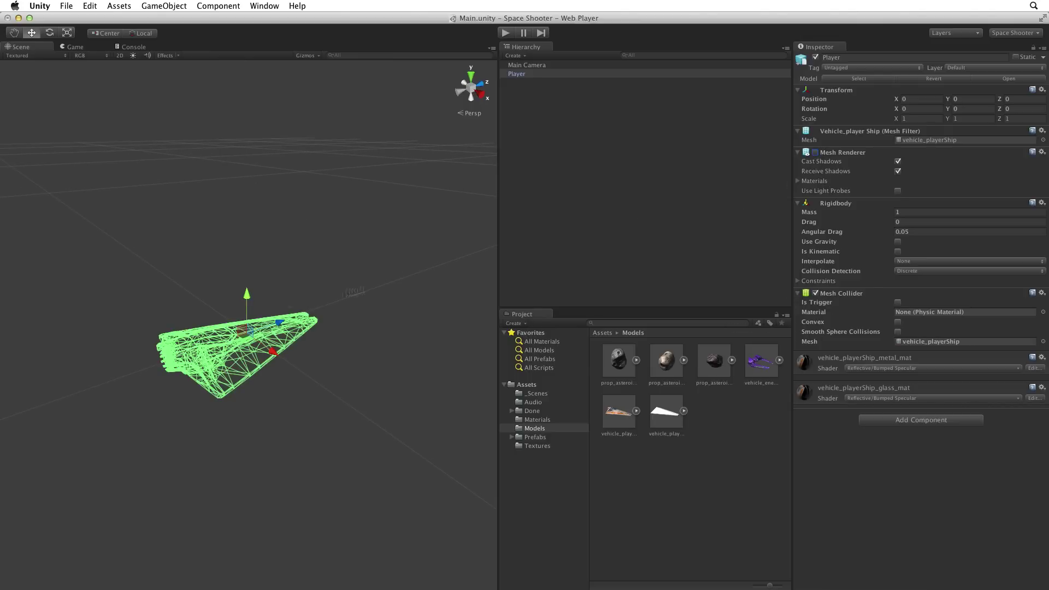
left_click_drag(382, 349, 339, 346, "alt")
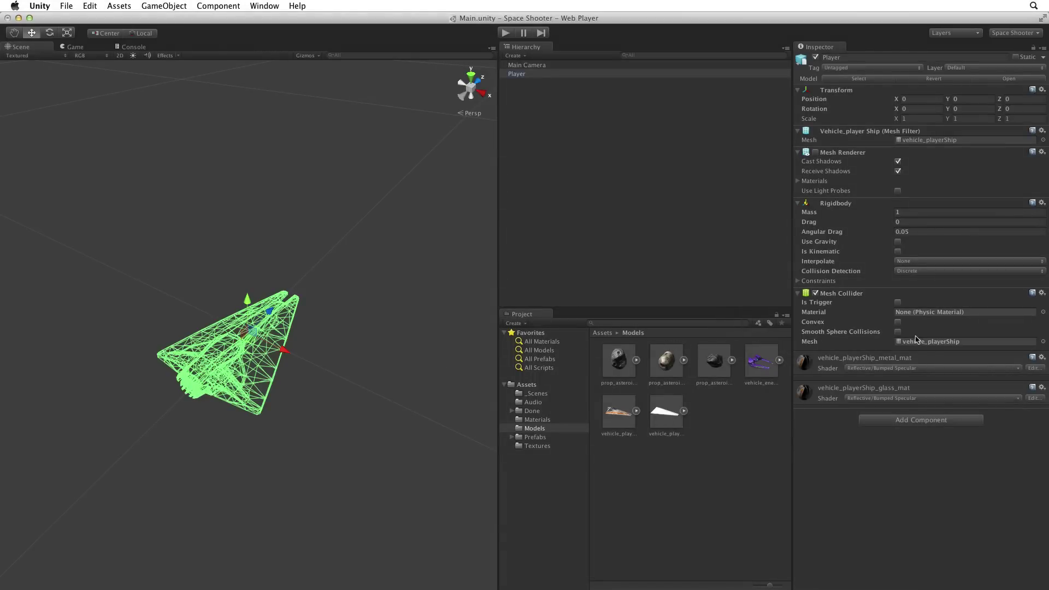
Assign the player_ship_collider mesh from the Models folder as the Mesh Collider's mesh.
left_click(923, 342)
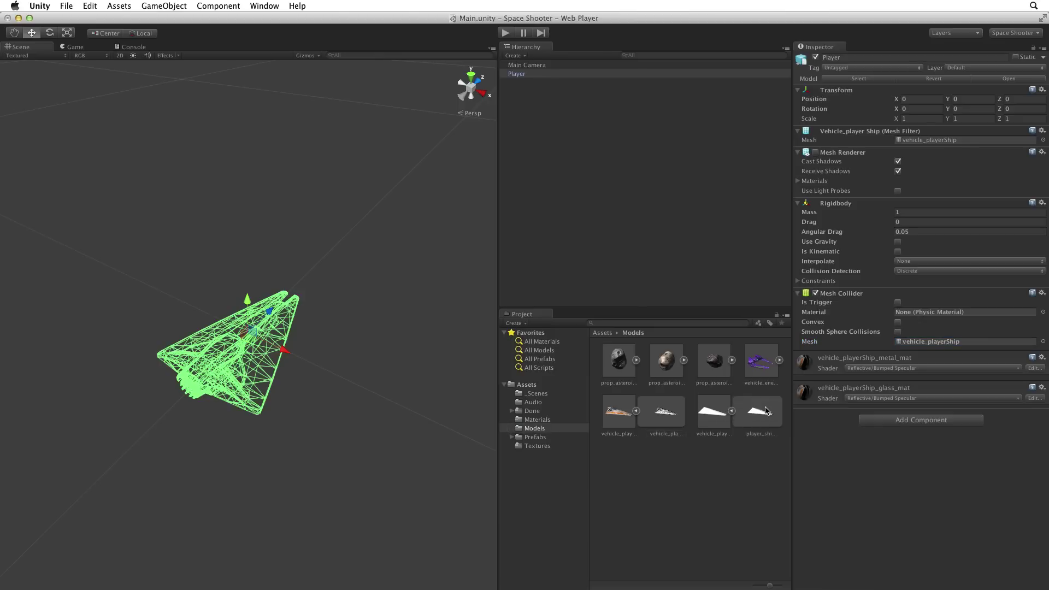
left_click(765, 412)
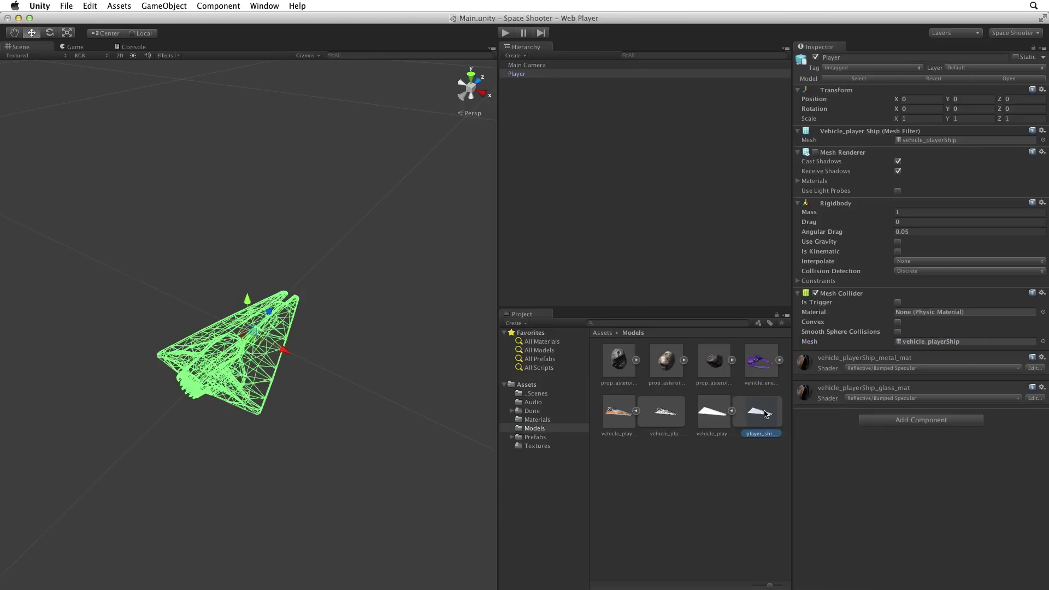
left_click_drag(764, 414, 939, 341)
Re-enable the Player's Mesh Renderer and turn on Is Trigger for its Mesh Collider.
left_click_drag(331, 422, 329, 393, "alt")
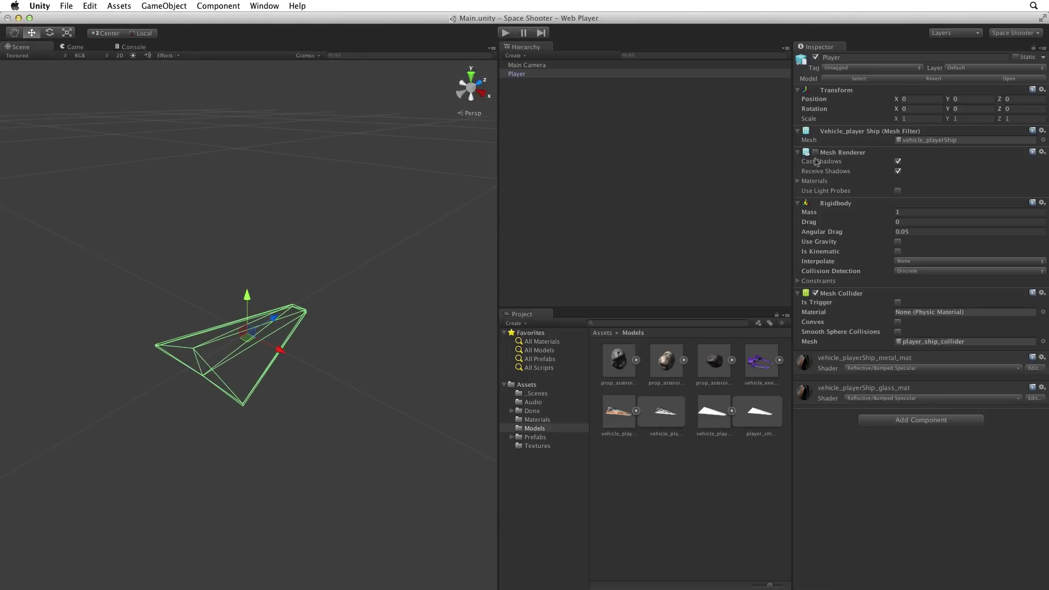
left_click(815, 153)
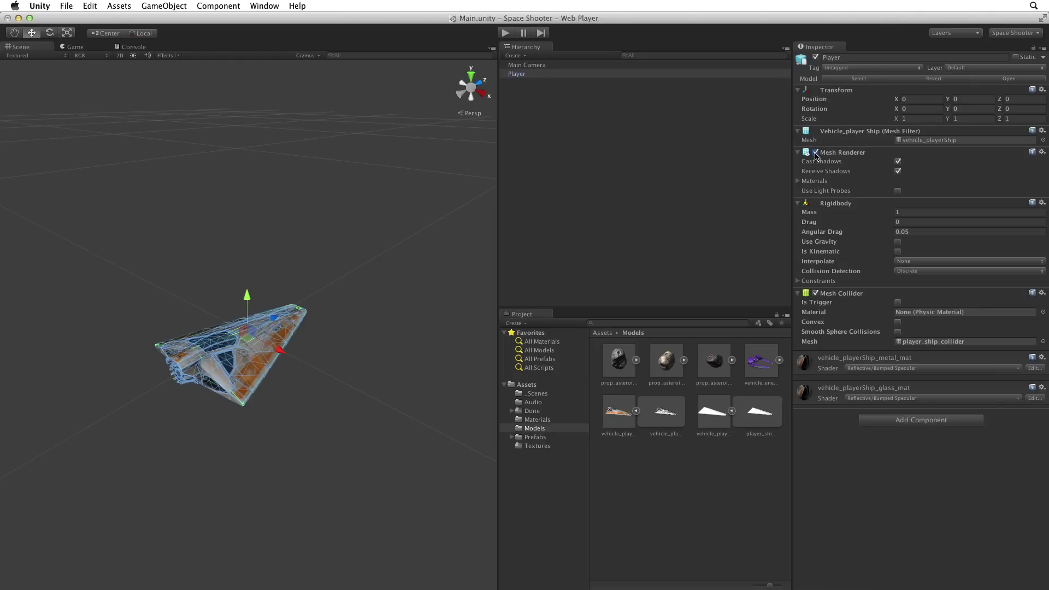
left_click(897, 302)
Add the engines_player prefab from Prefabs > VFX > Engines to the scene as a child of the Player object.
left_click(512, 437)
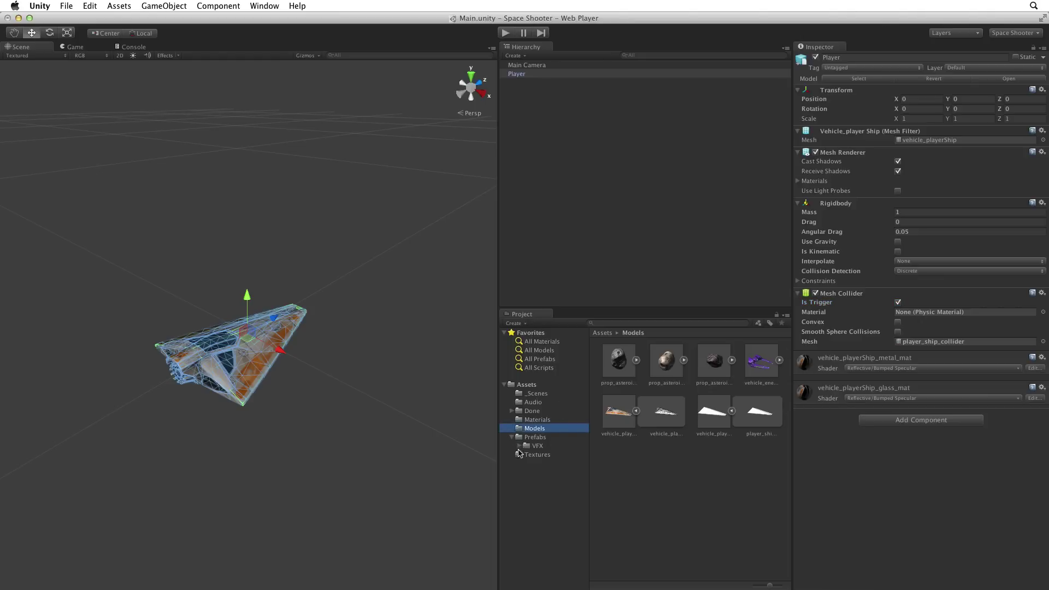
left_click(519, 447)
left_click(535, 456)
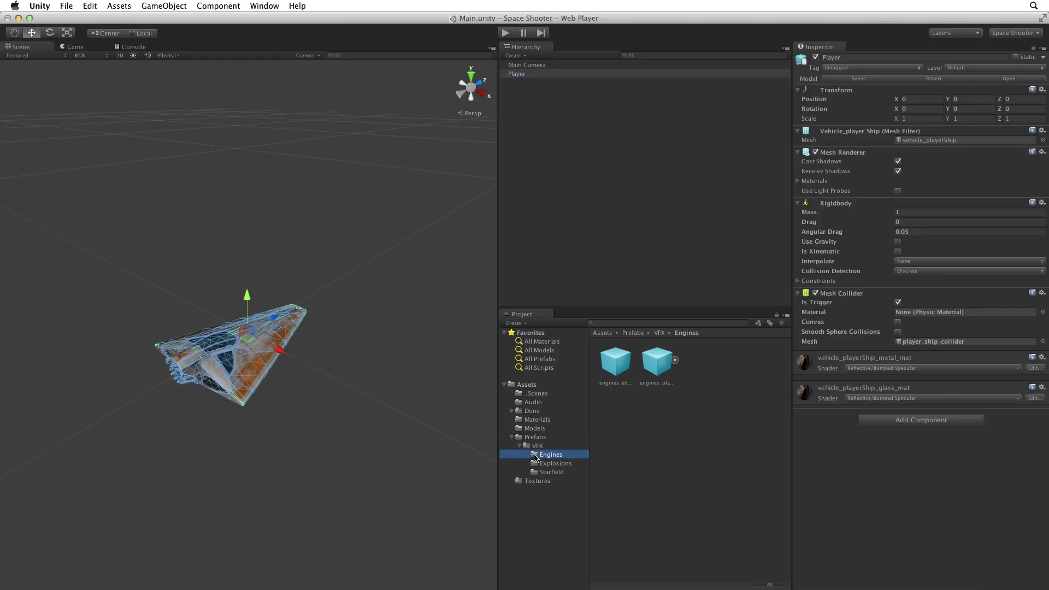
left_click(658, 382)
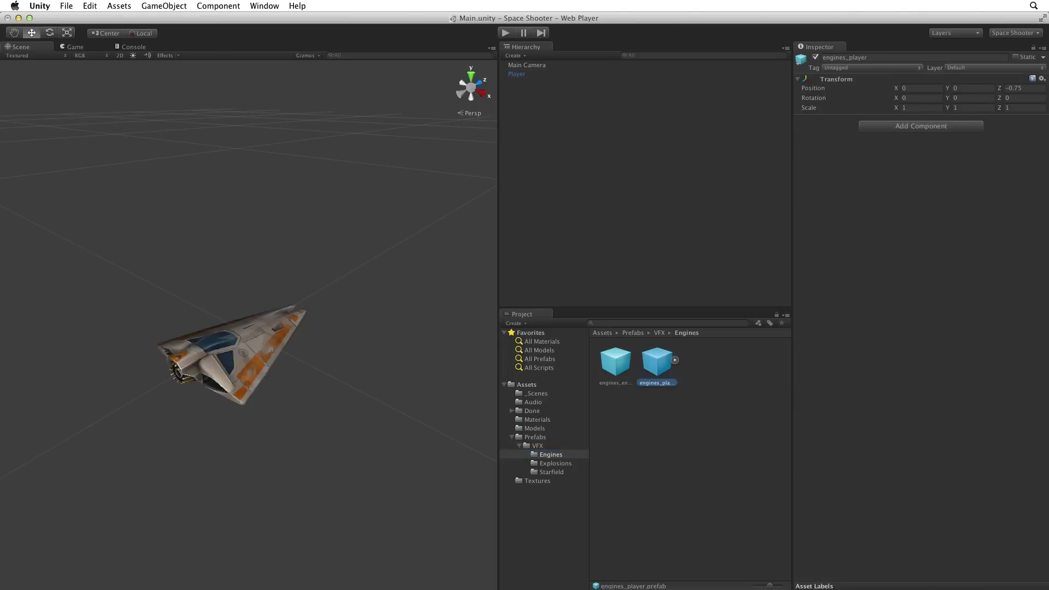
left_click(544, 75)
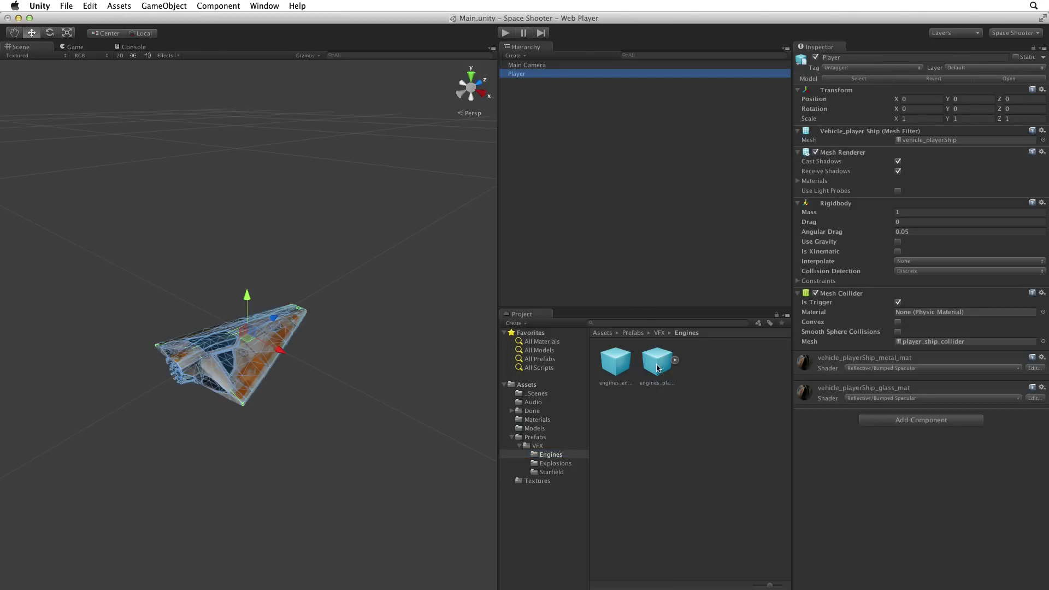
left_click_drag(661, 362, 562, 71)
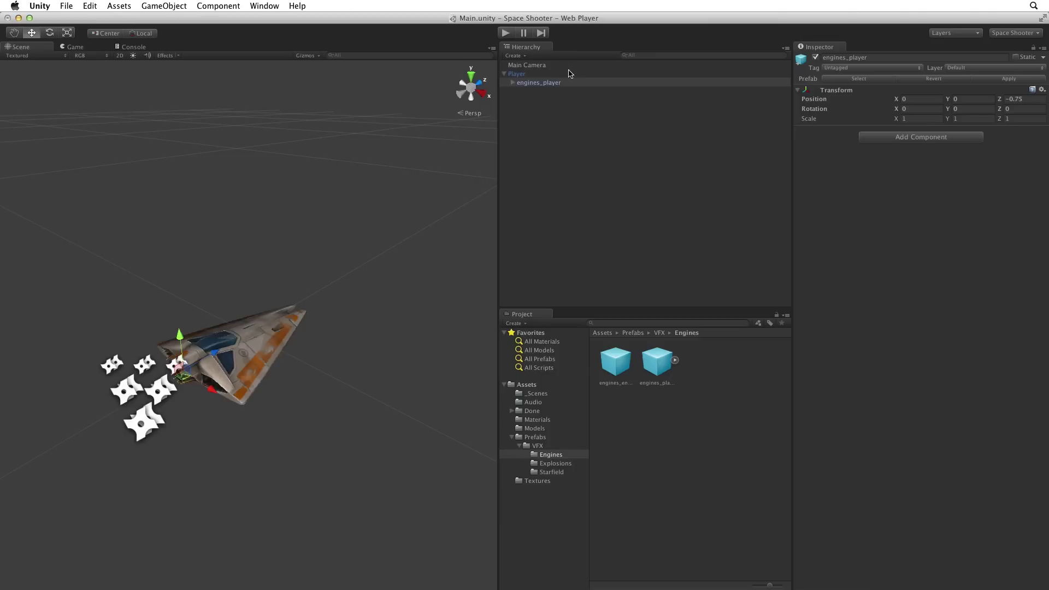
Select part_jet_core and part_jet_flare under engines_player together and examine their particle effects on the ship, including from the top view.
left_click(513, 83)
left_click(560, 101)
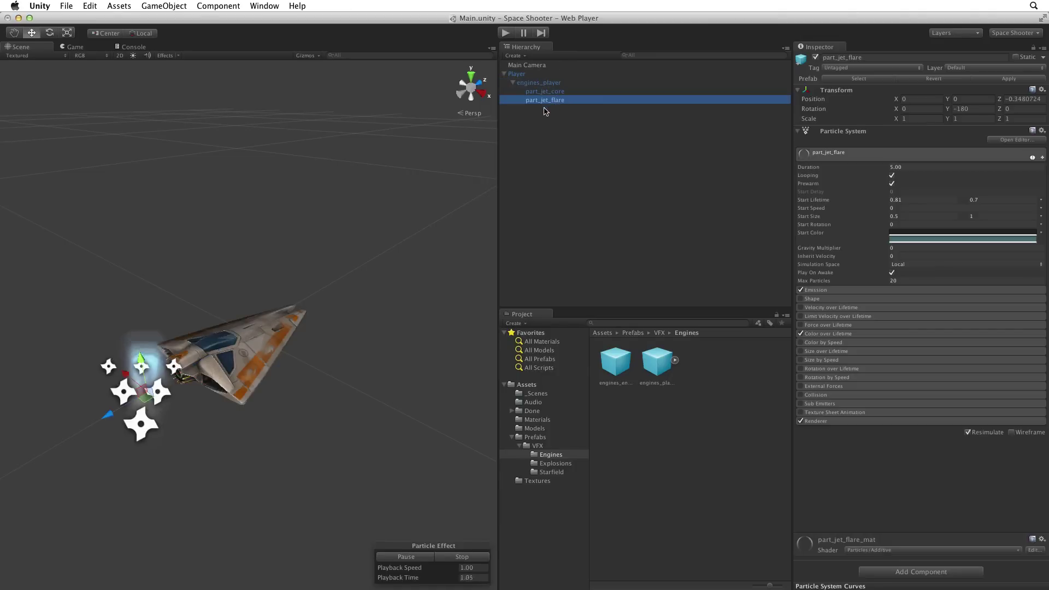
left_click(557, 92, "shift")
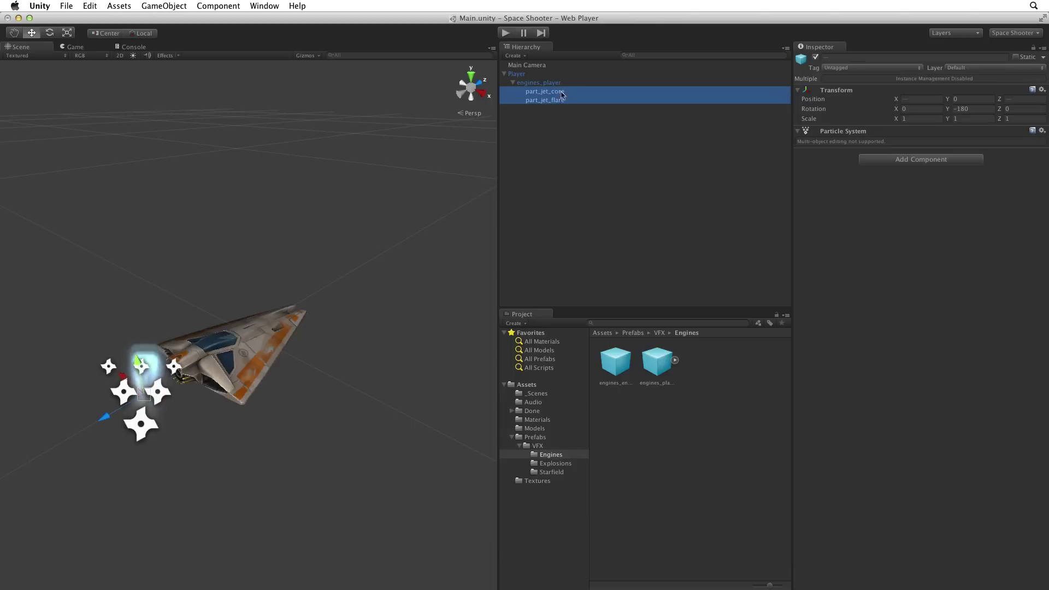
left_click_drag(230, 147, 336, 201, "alt")
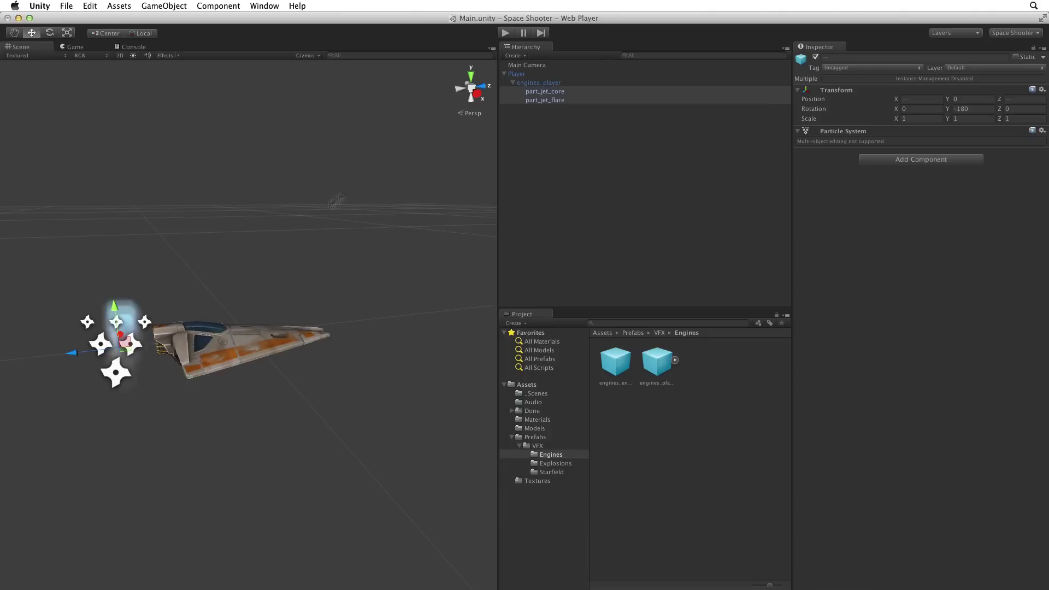
left_click(470, 75)
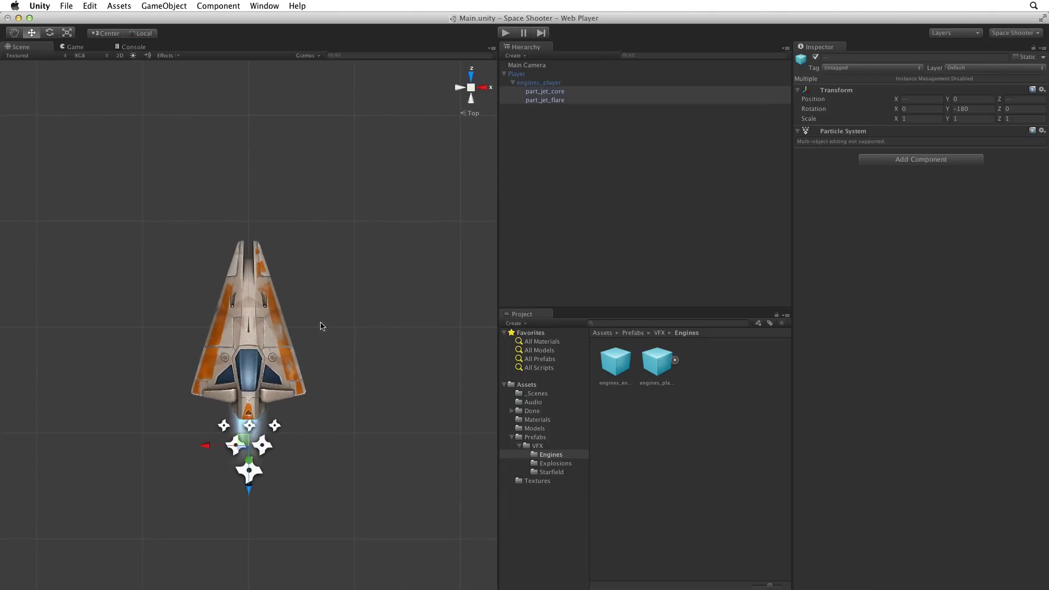
Reduce the size of the 3D gizmo icons in the Scene view.
left_click(307, 57)
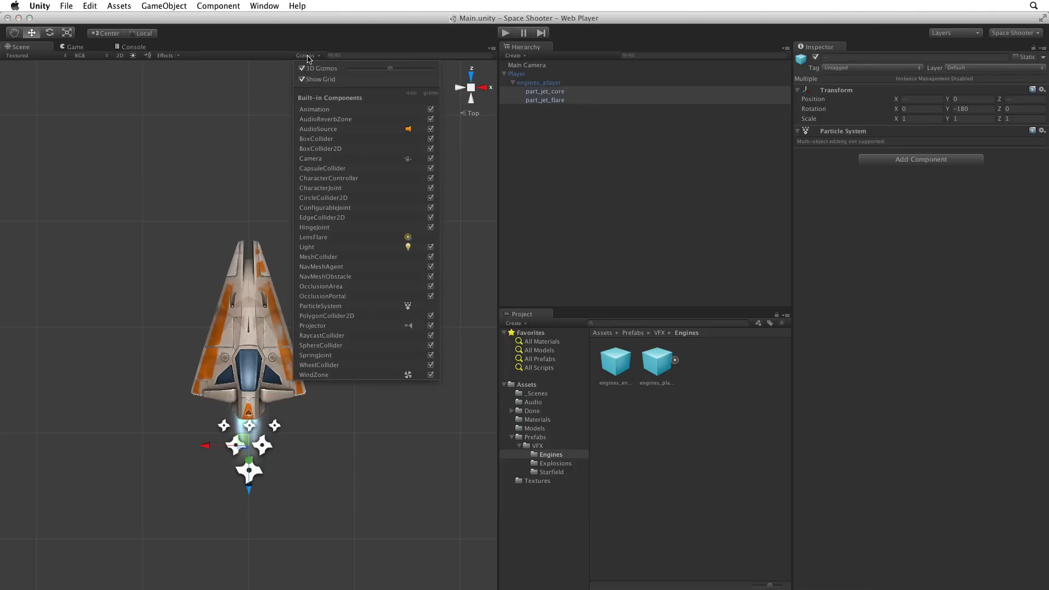
left_click_drag(389, 70, 378, 72)
left_click(320, 55)
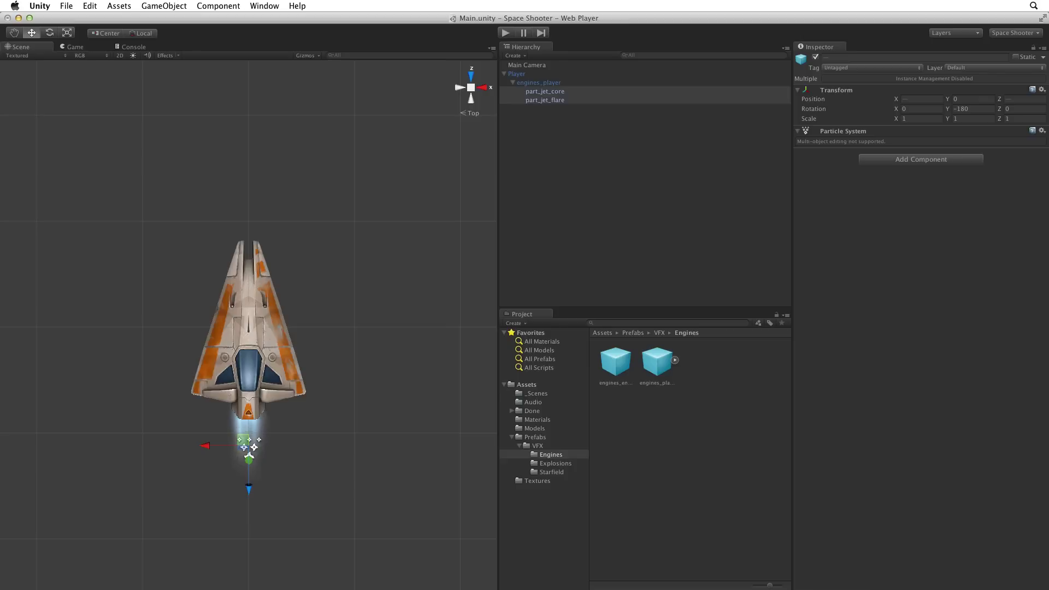